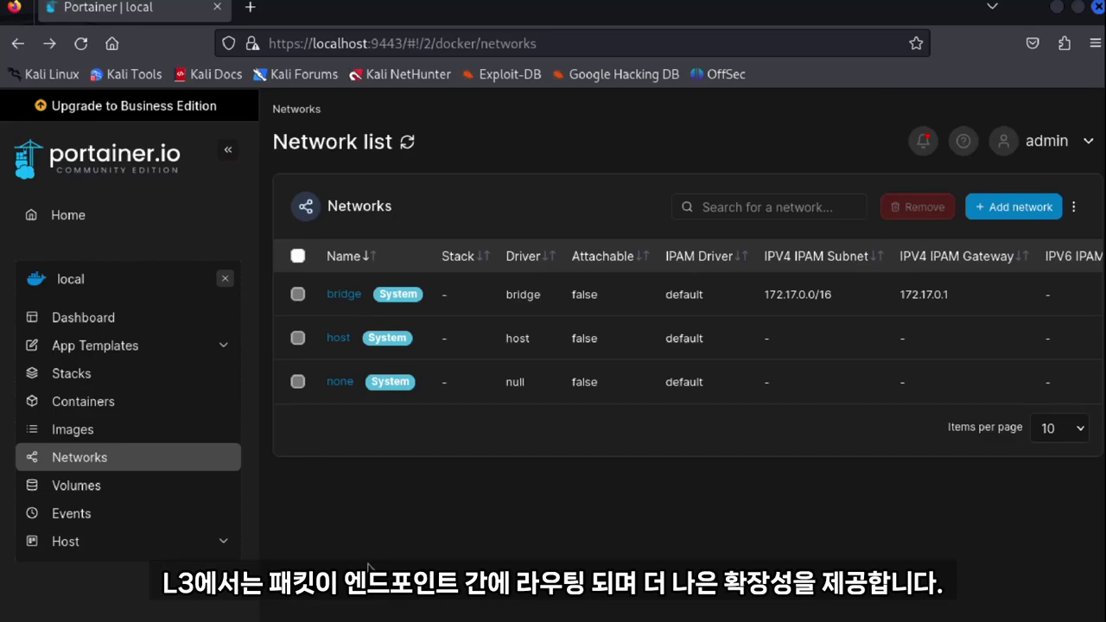
Start adding a new Docker network named bridge_test with the bridge driver.
click(156, 458)
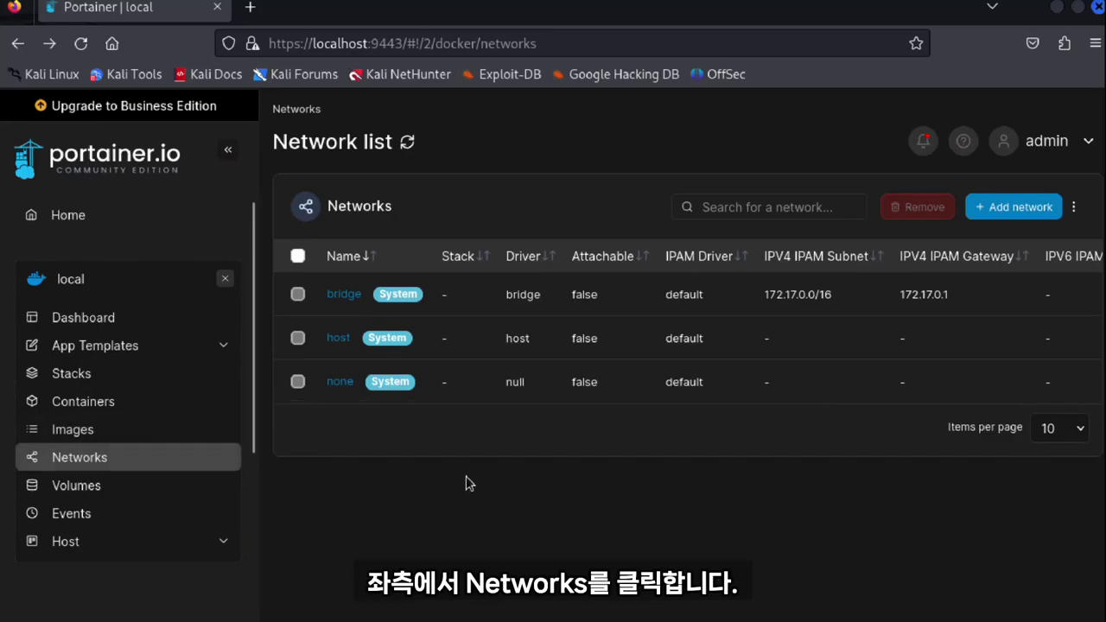
click(991, 214)
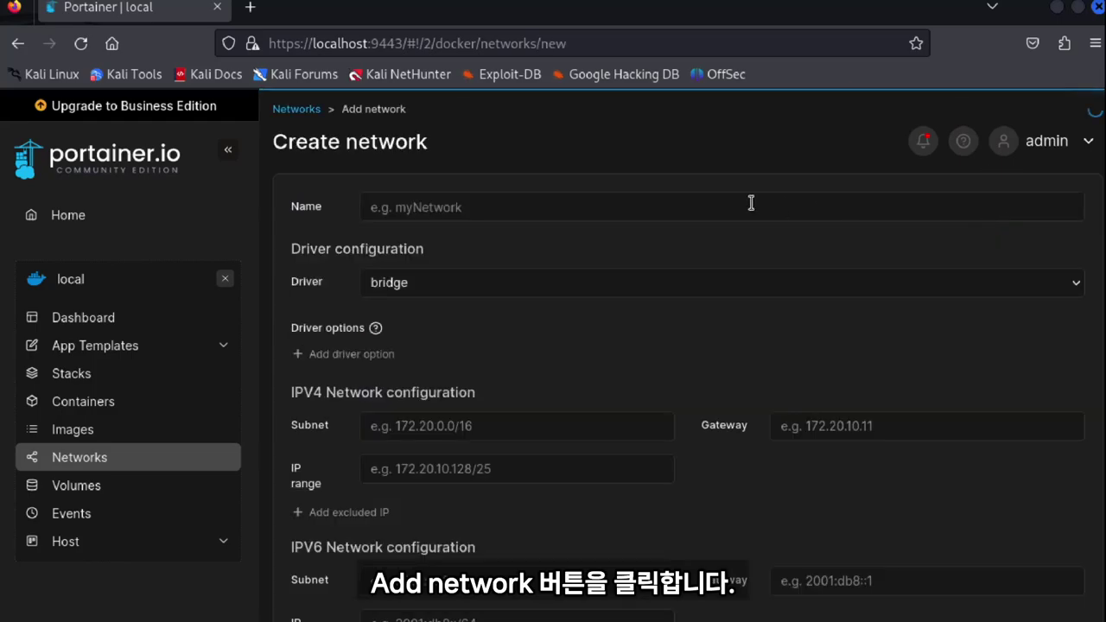
click(492, 214)
text(brid)
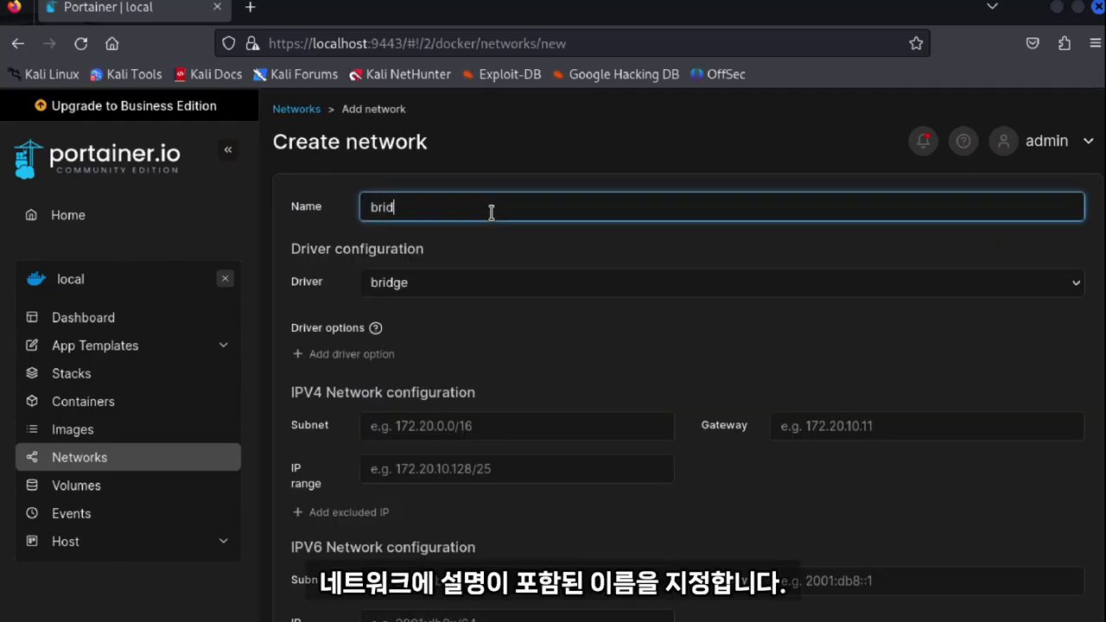
text(ge_test)
click(505, 283)
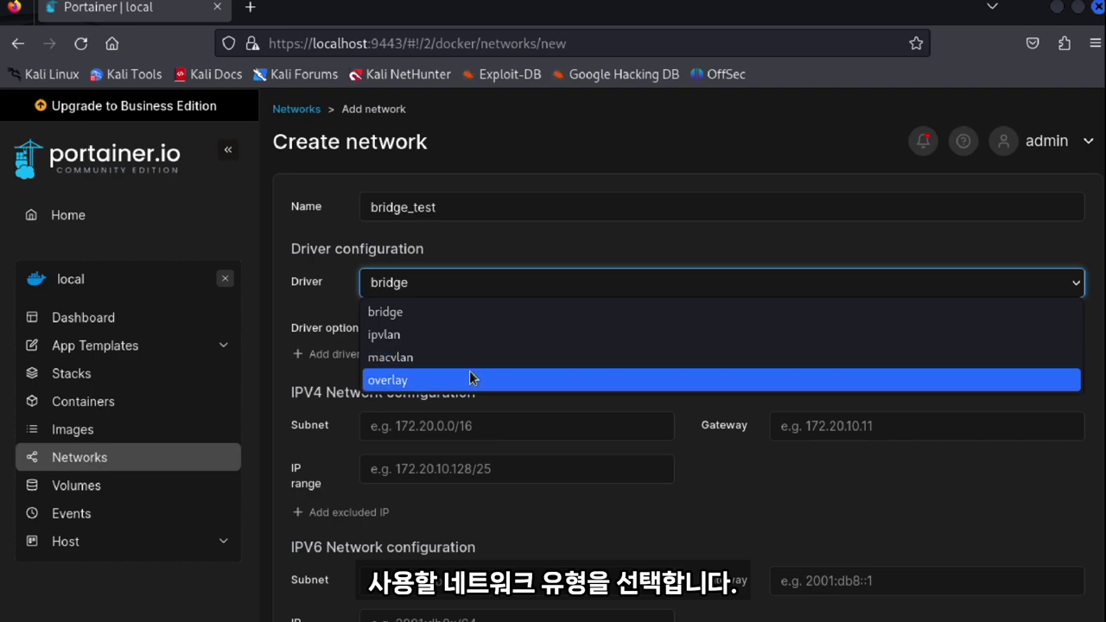
click(460, 316)
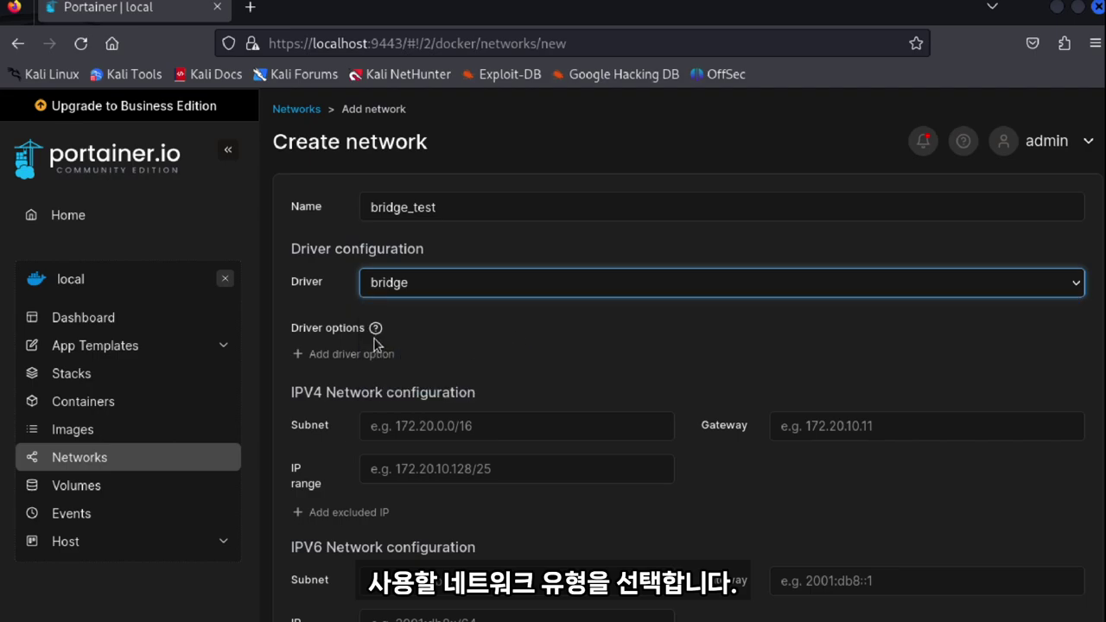
mouse_move(377, 332)
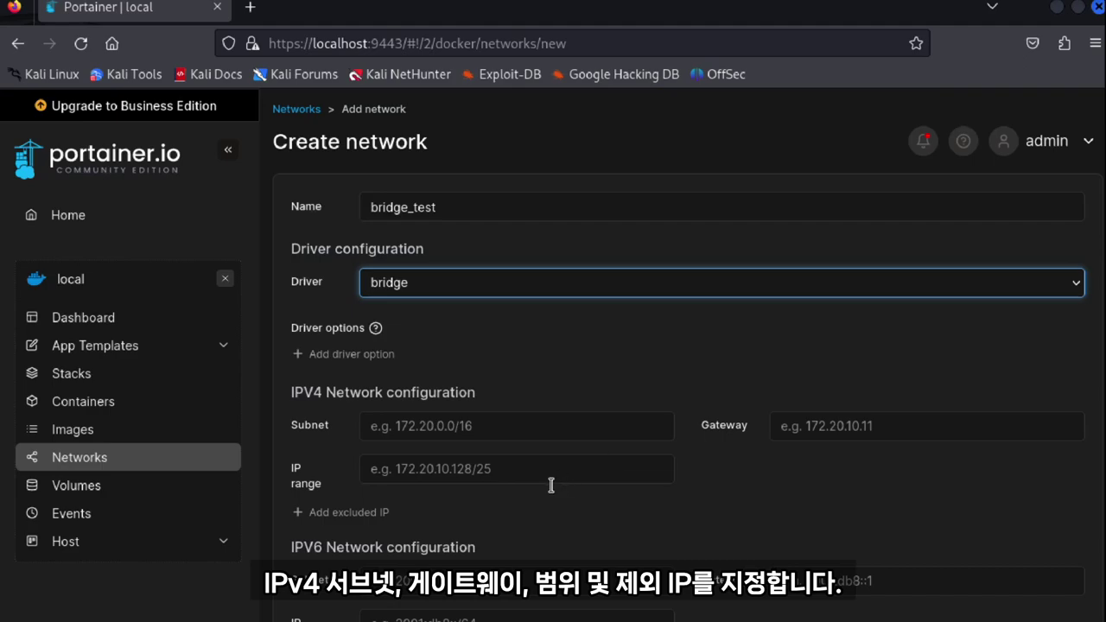
Configure the network's IPv4 settings with subnet 172.20.0.0/16, gateway 172.20.10.11 and IP range 172.20.10.128/25.
click(500, 432)
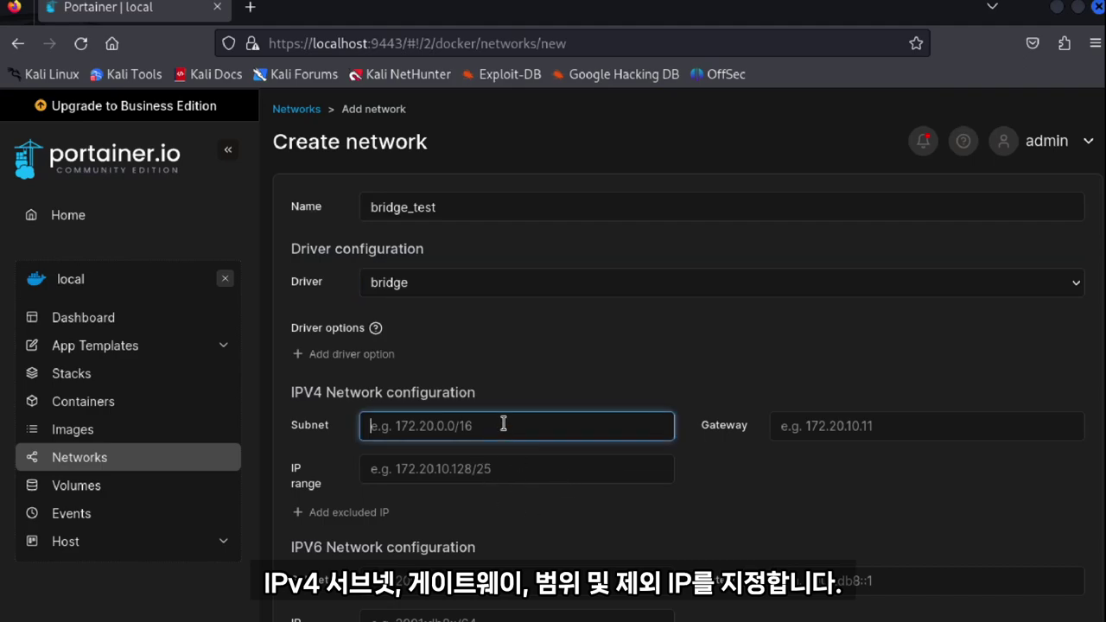
text(172.20.0.0/16)
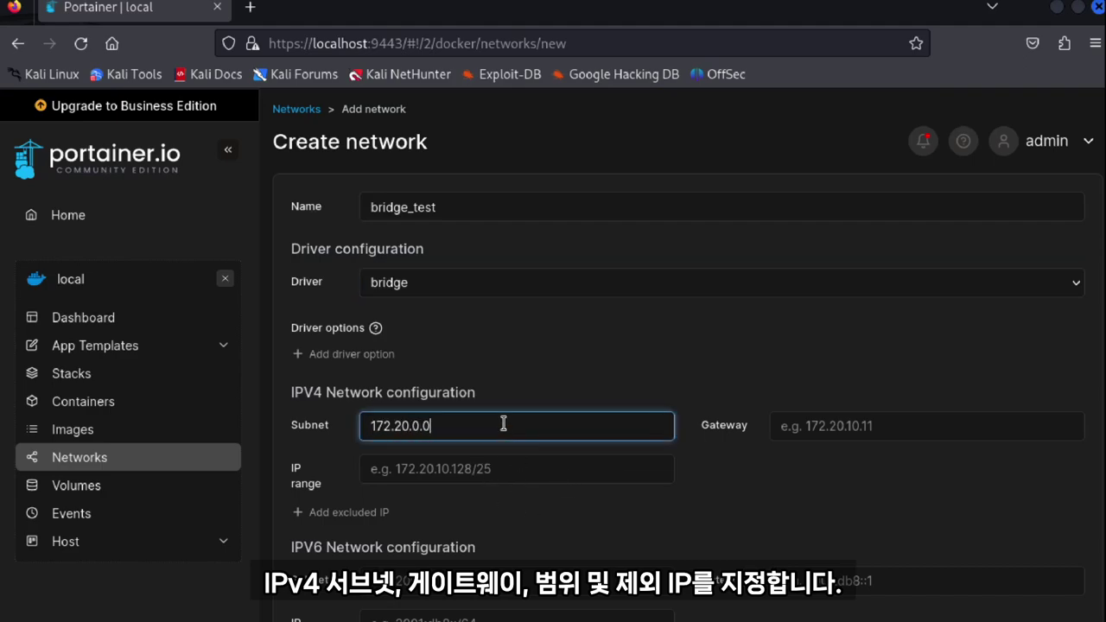
click(858, 432)
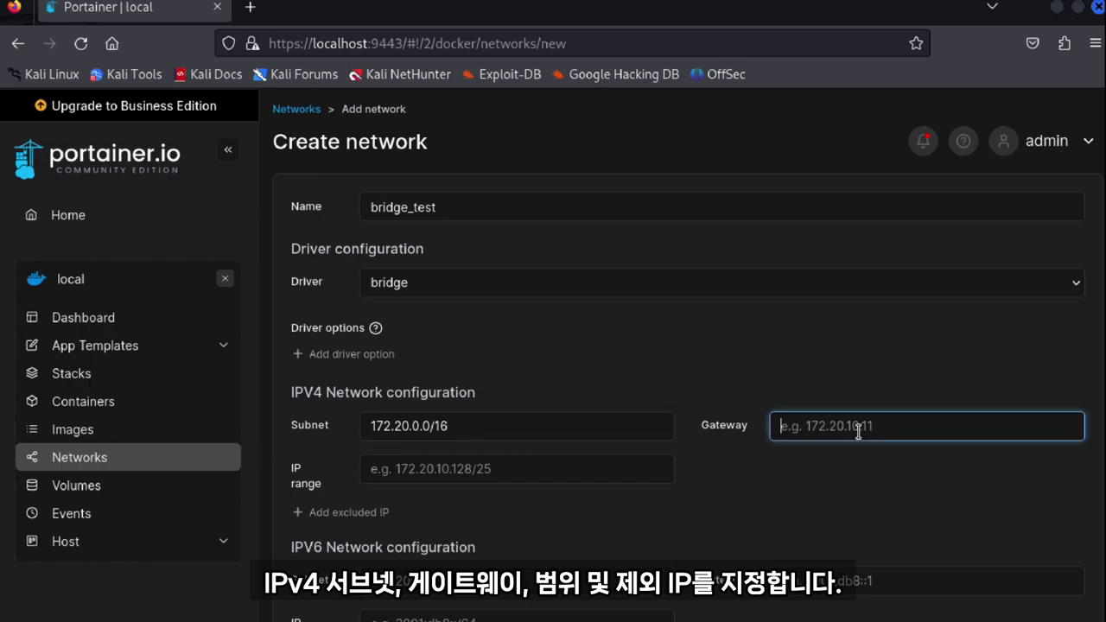
text(172.20.0)
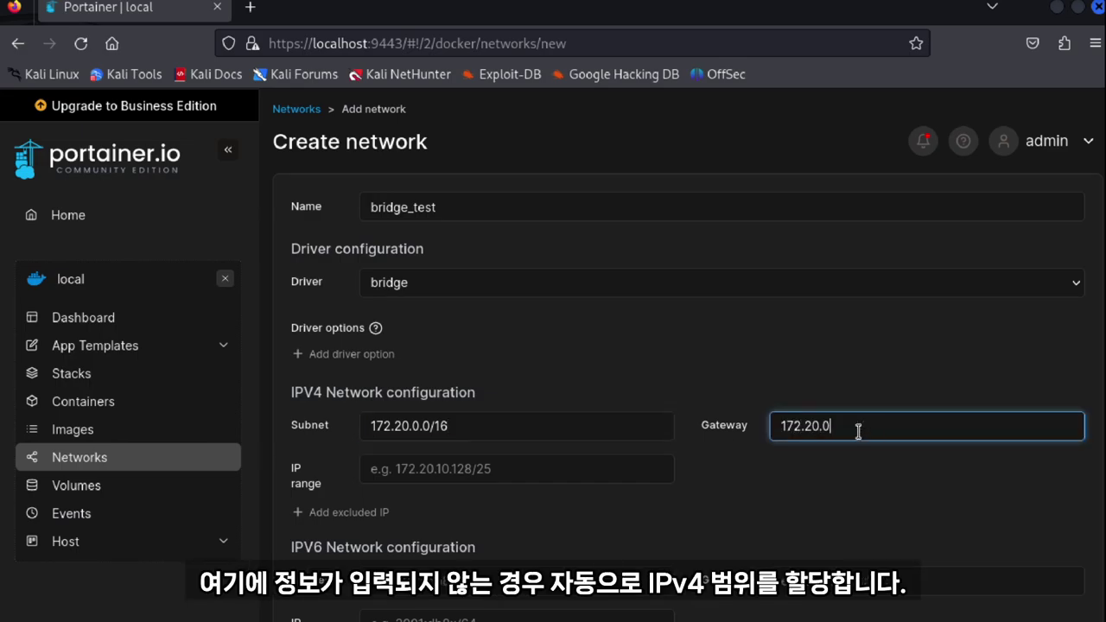
key(BackSpace)
text(10.11)
click(642, 467)
text(172.20.10)
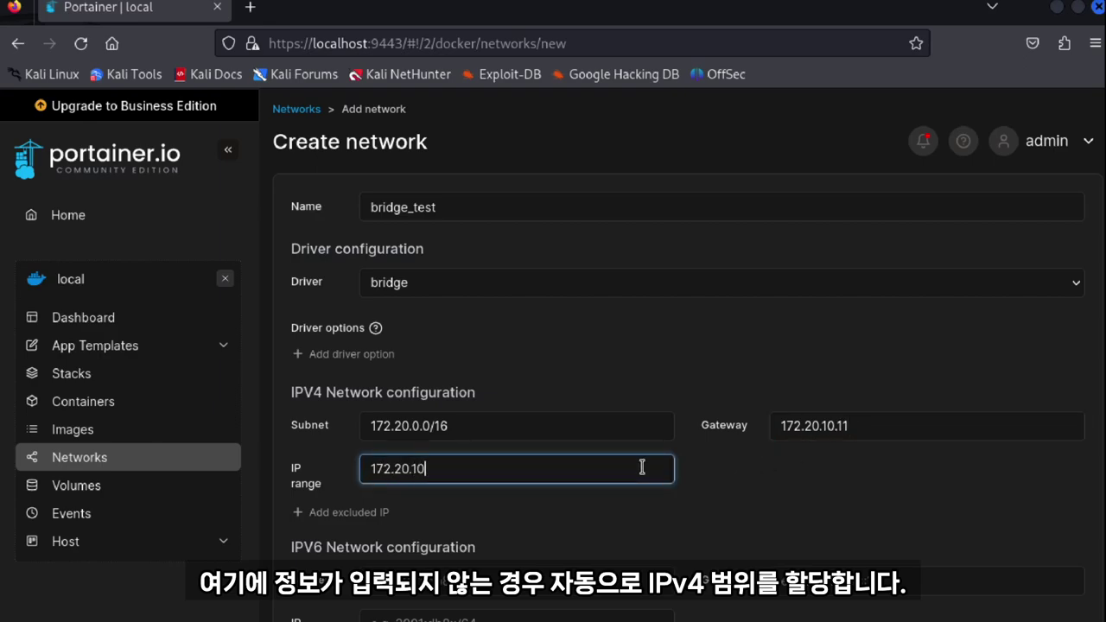
text(.128/25)
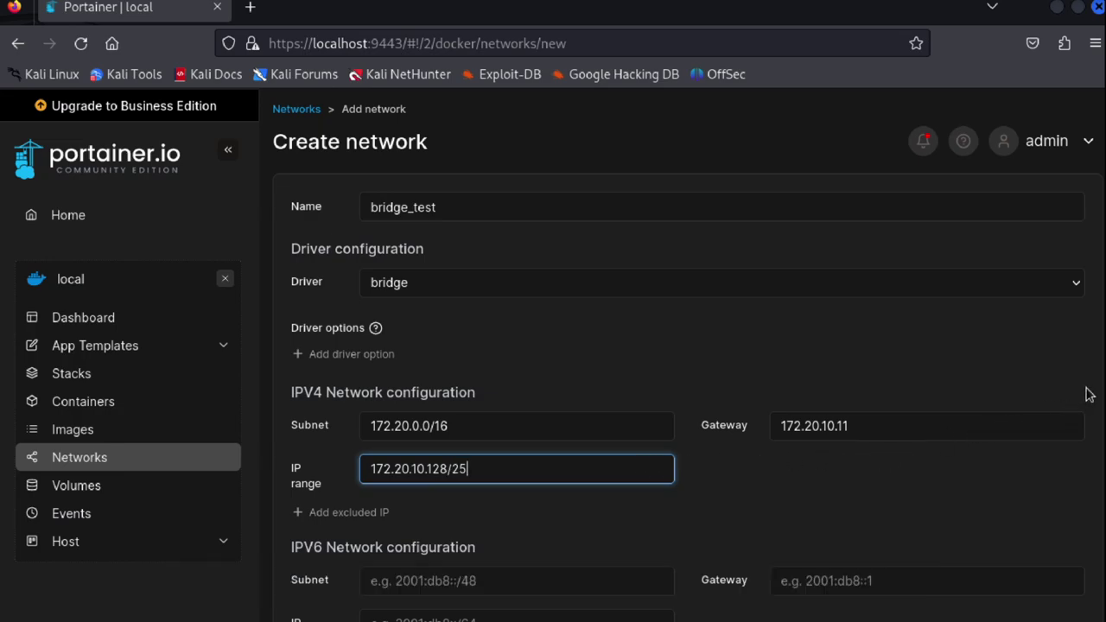
Switch the isolated network and manual container attachment options on and back off.
scroll(1093, 466, down, 4)
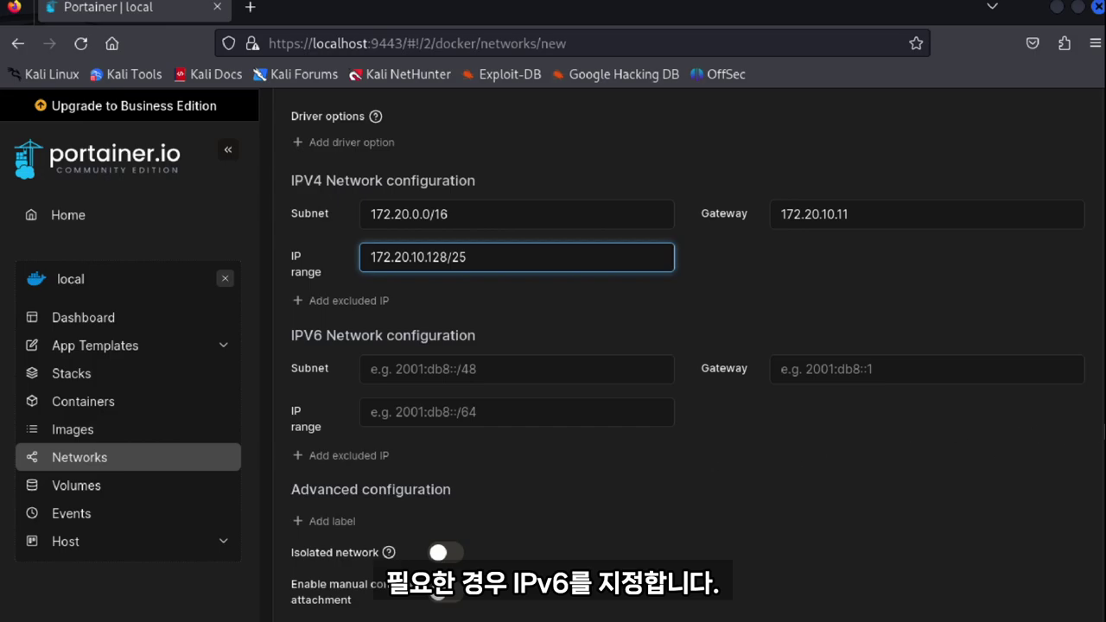
scroll(460, 373, down, 3)
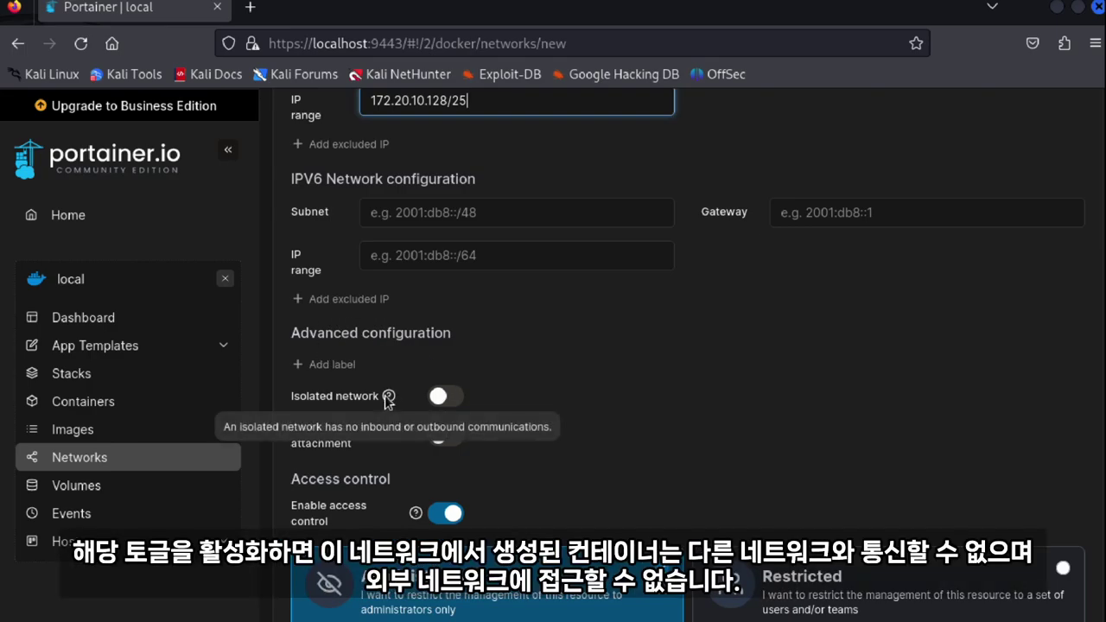
click(445, 397)
click(453, 399)
click(446, 398)
click(449, 399)
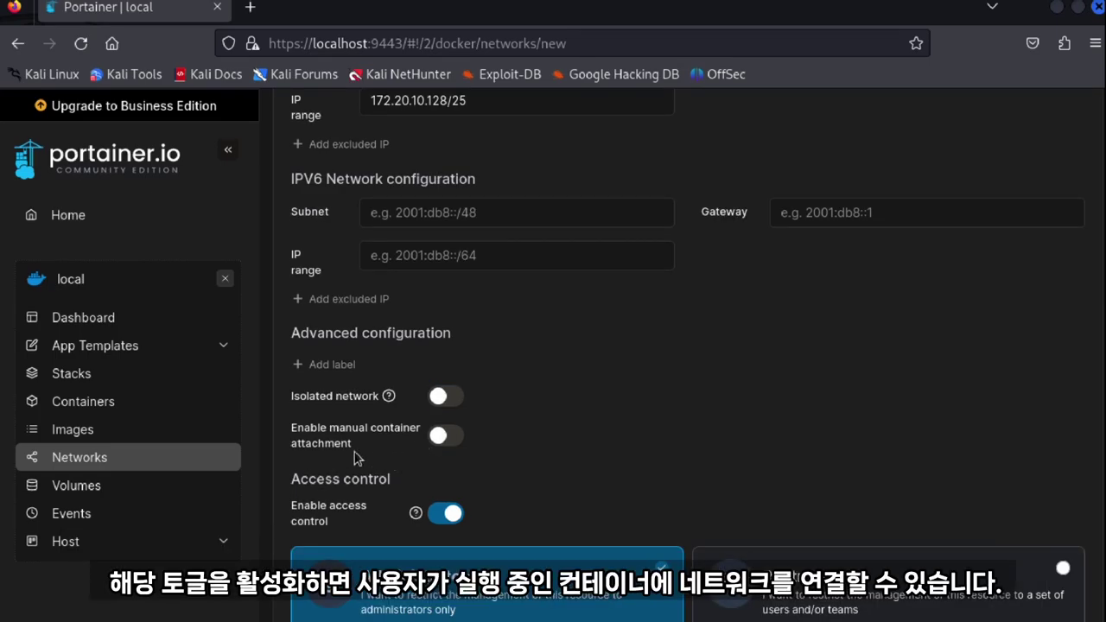
click(443, 435)
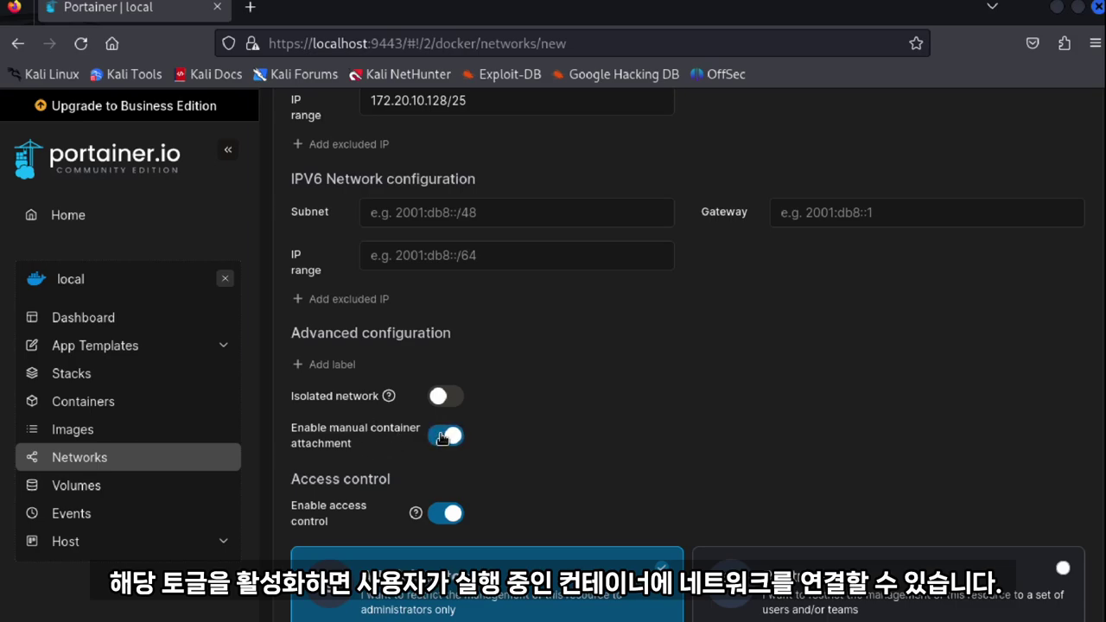
click(445, 436)
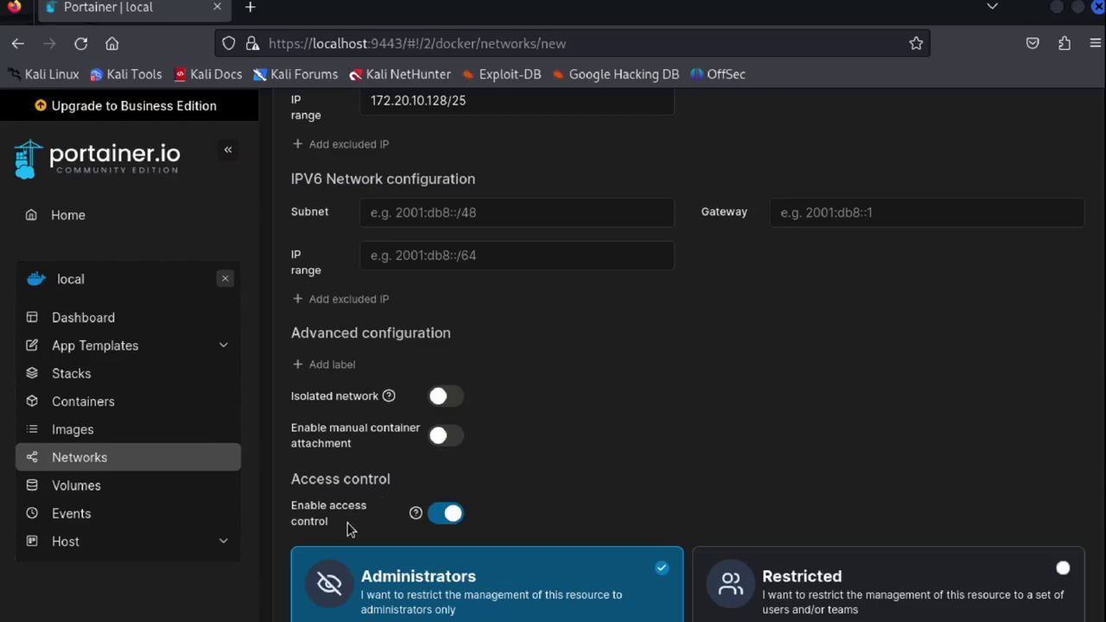
Create the bridge_test network with access control enabled for administrators only.
mouse_move(416, 514)
scroll(1095, 475, down, 2)
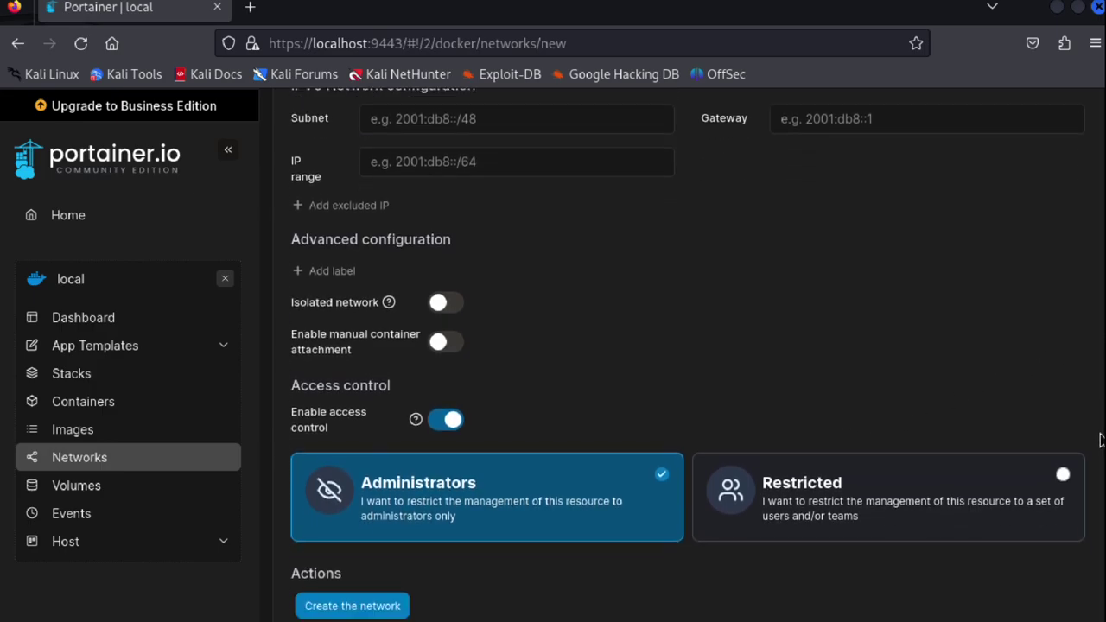
click(353, 604)
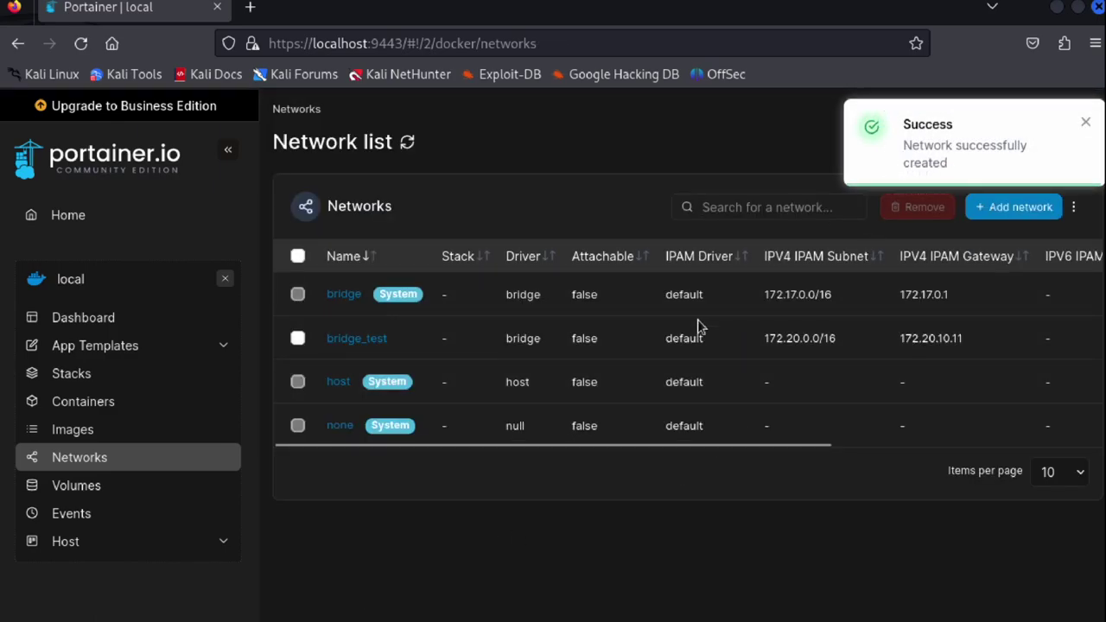
Open the bridge_test network's details and examine its driver, IPv4 configuration and access control.
click(297, 338)
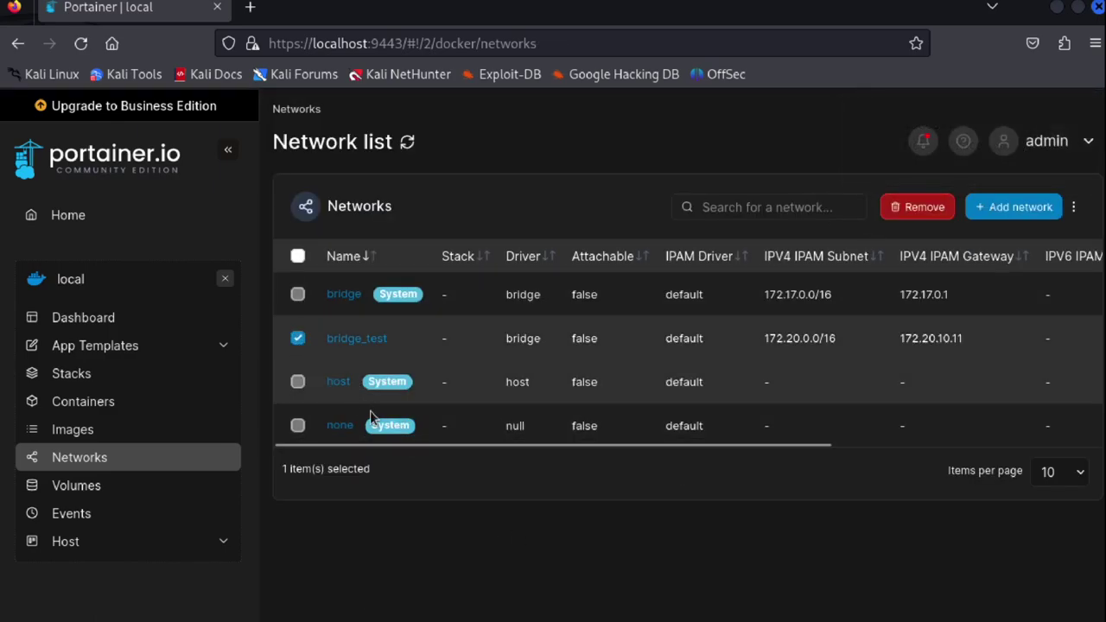
mouse_move(410, 444)
mouse_down()
mouse_move(724, 431)
mouse_move(414, 432)
mouse_up()
click(371, 338)
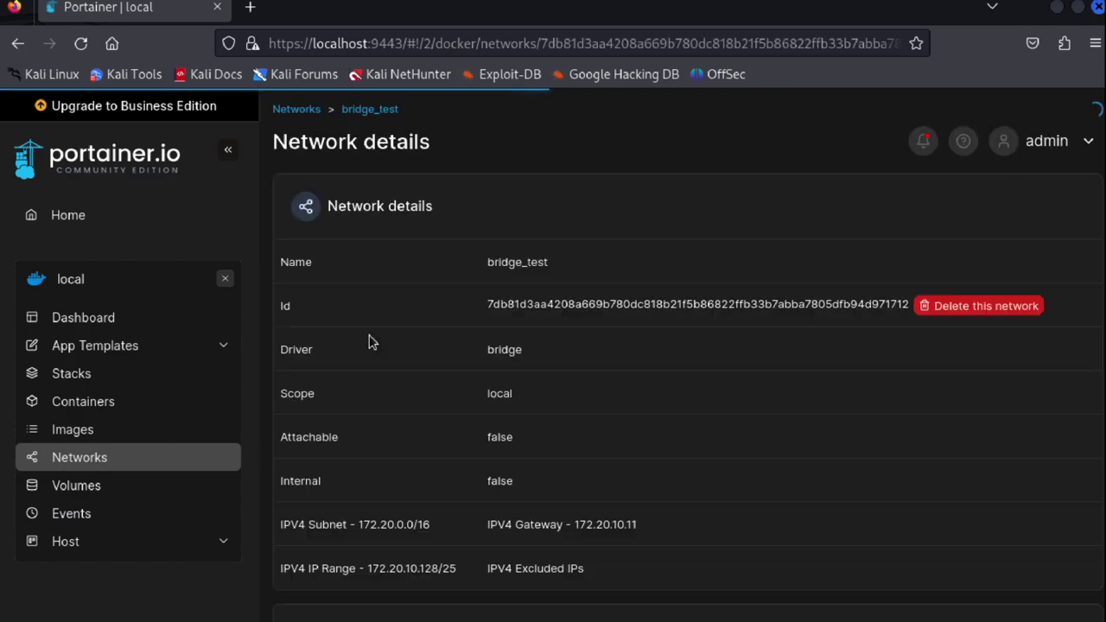
drag(474, 261, 651, 575)
click(652, 577)
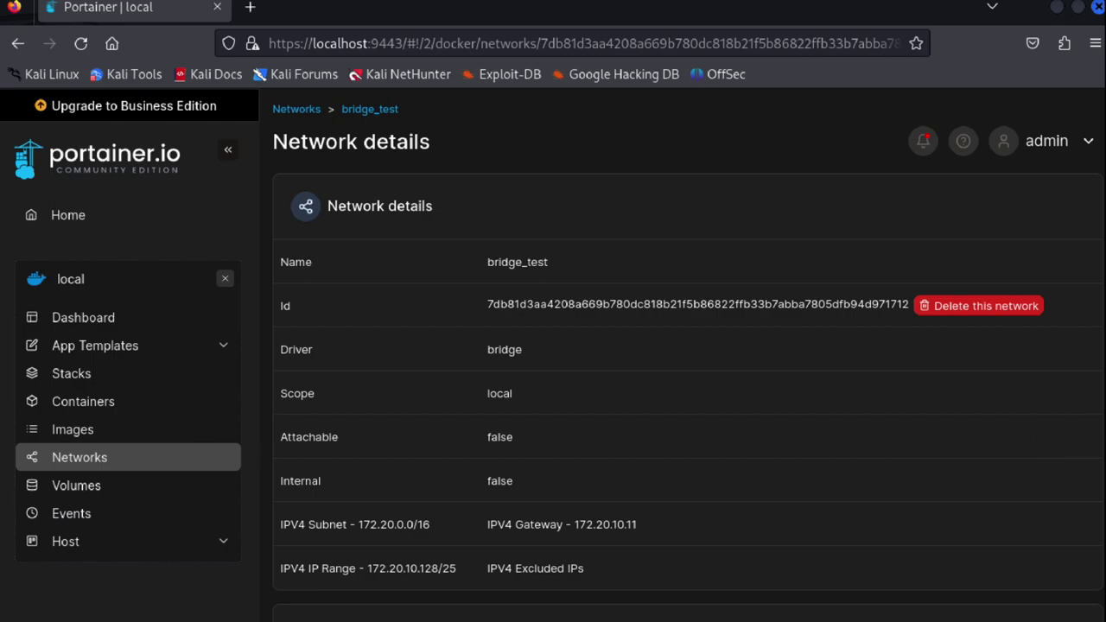
scroll(1094, 519, down, 2)
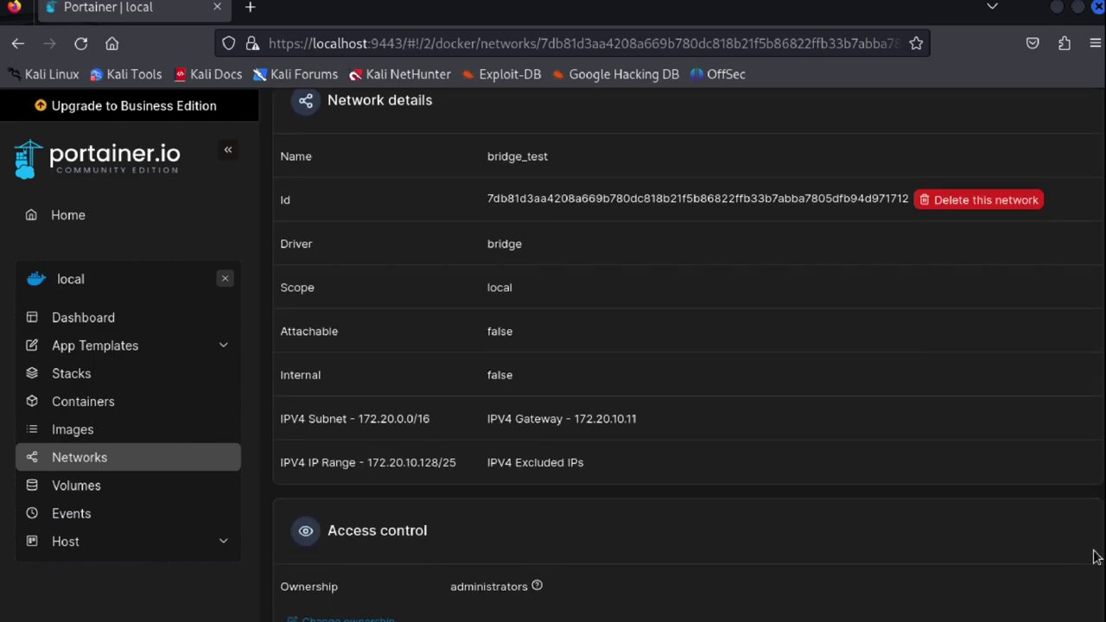
scroll(1093, 560, up, 2)
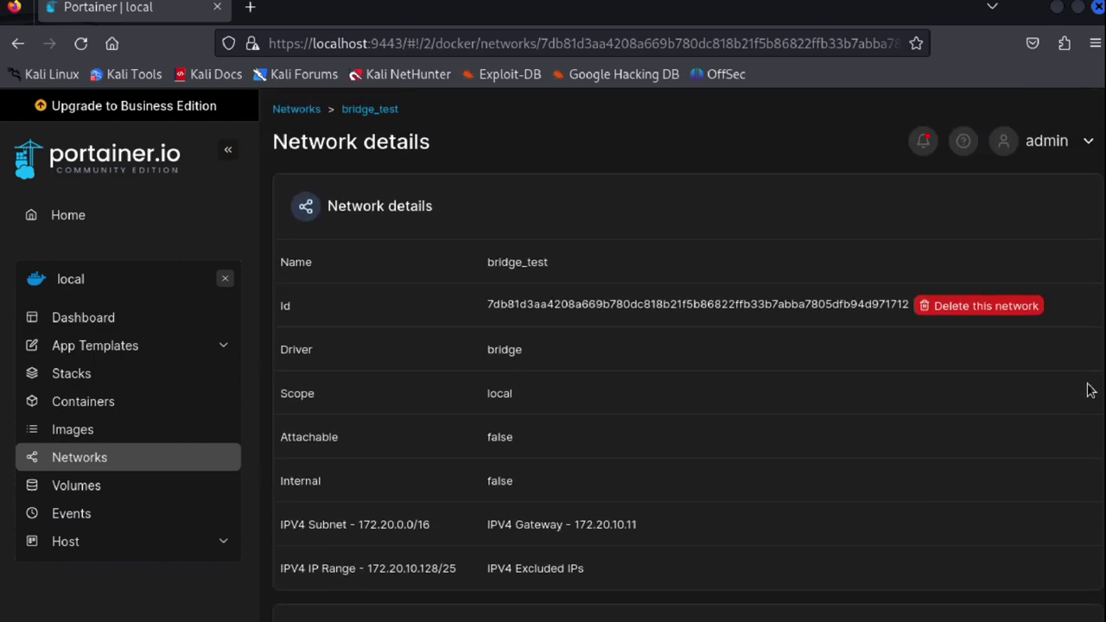
Return to the network list and remove the bridge_test network, confirming the removal.
click(298, 110)
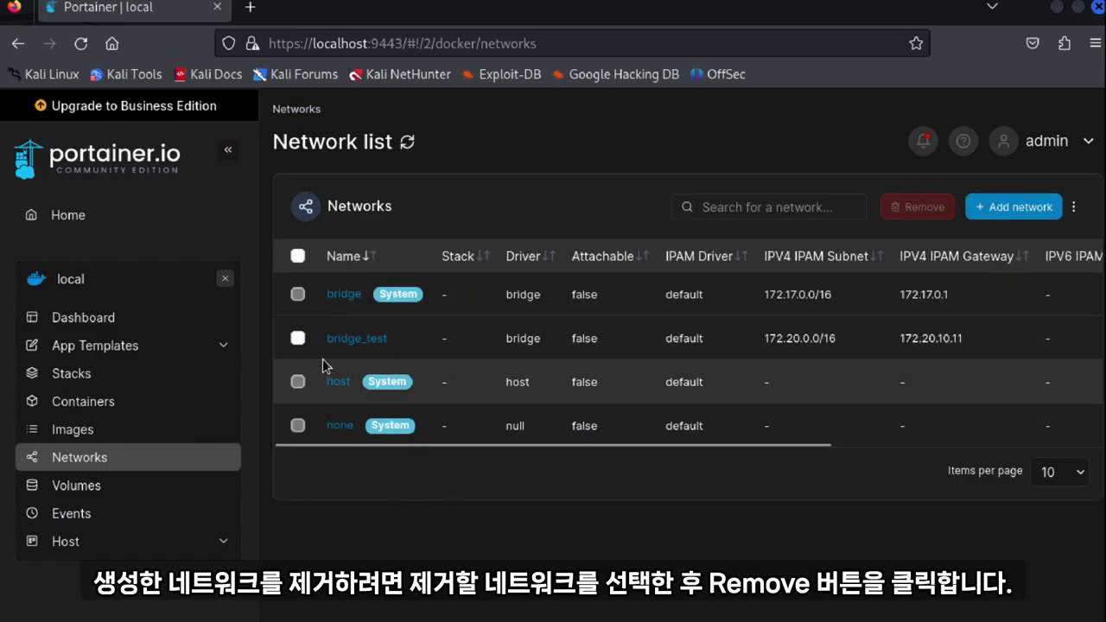
click(297, 338)
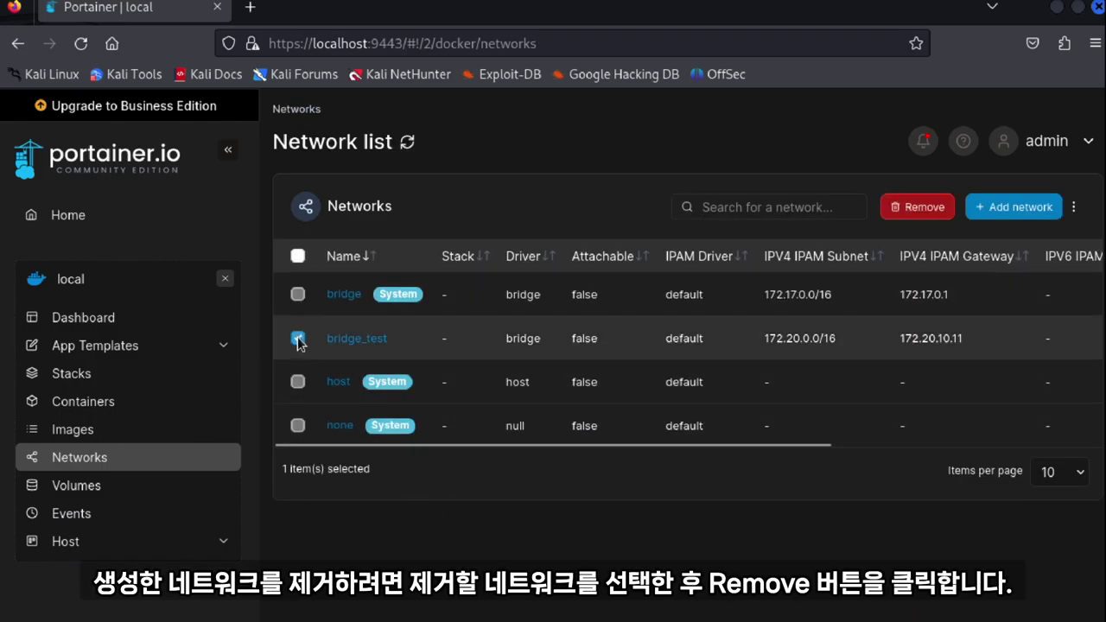
click(920, 215)
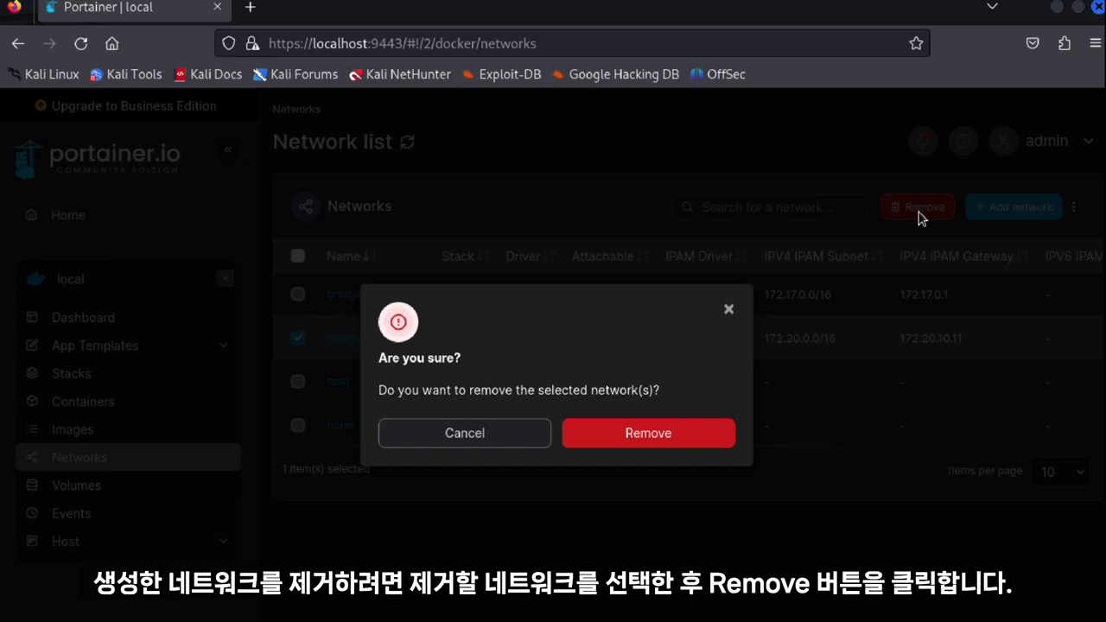
click(648, 441)
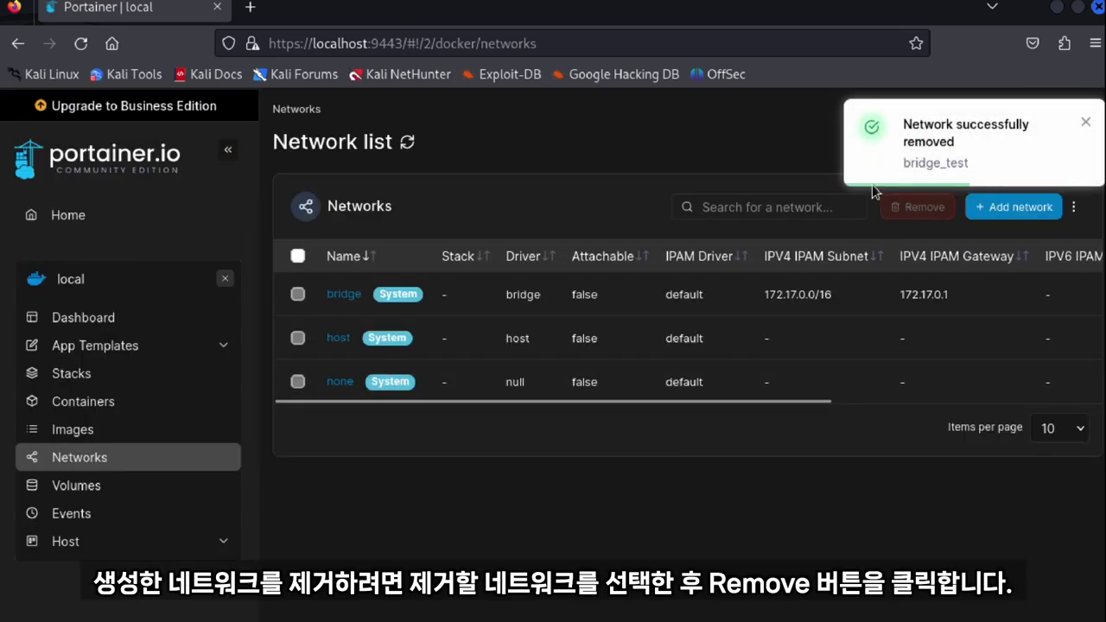